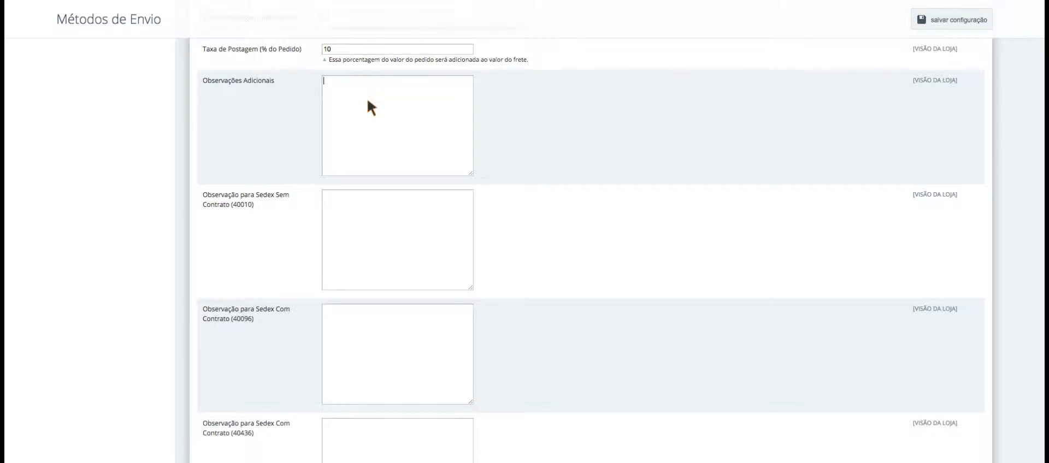
Review the additional observations field and the observation fields for each Correios service, from Sedex Sem Contrato to Sedex a Cobrar
{"action": "left_click_drag", "start_coordinate": [207, 80], "coordinate": [291, 84]}
{"action": "left_click", "coordinate": [361, 90]}
{"action": "scroll", "coordinate": [338, 110], "scroll_direction": "down", "scroll_amount": 2}
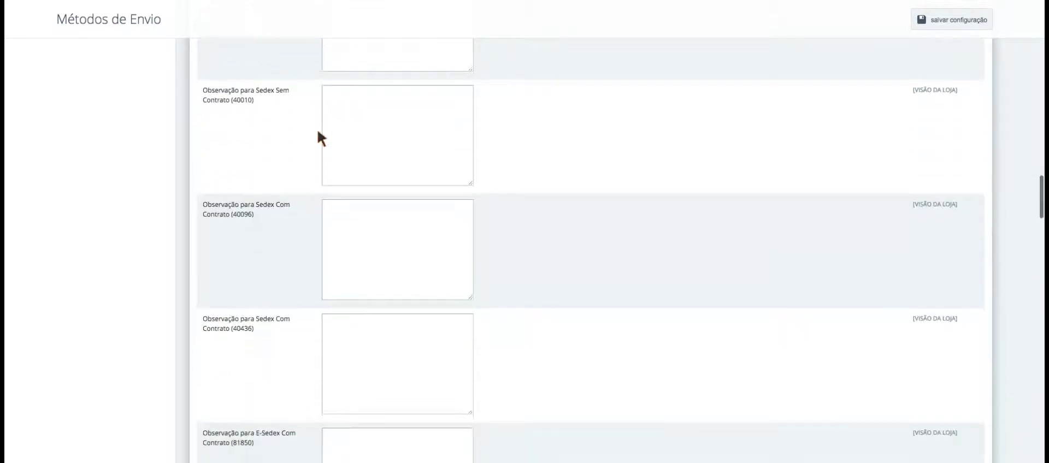
{"action": "scroll", "coordinate": [361, 227], "scroll_direction": "down", "scroll_amount": 6}
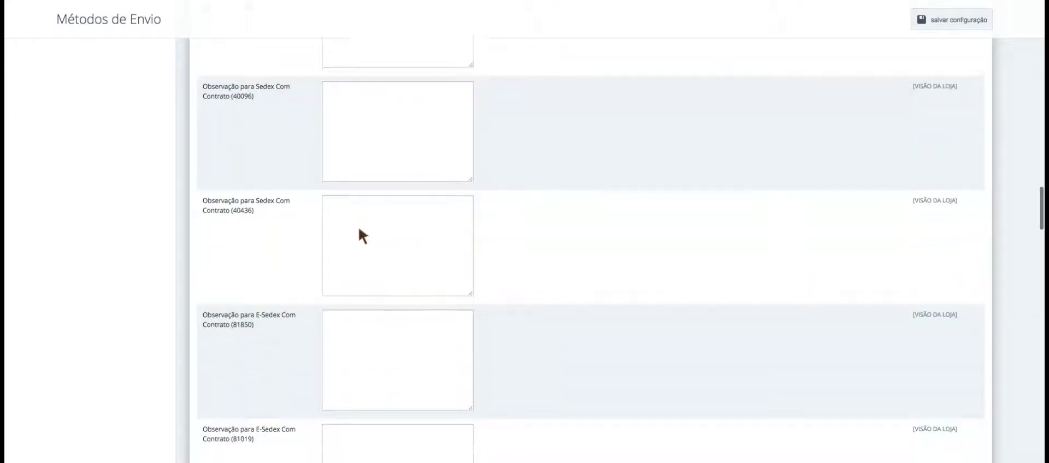
{"action": "scroll", "coordinate": [363, 229], "scroll_direction": "down", "scroll_amount": 4}
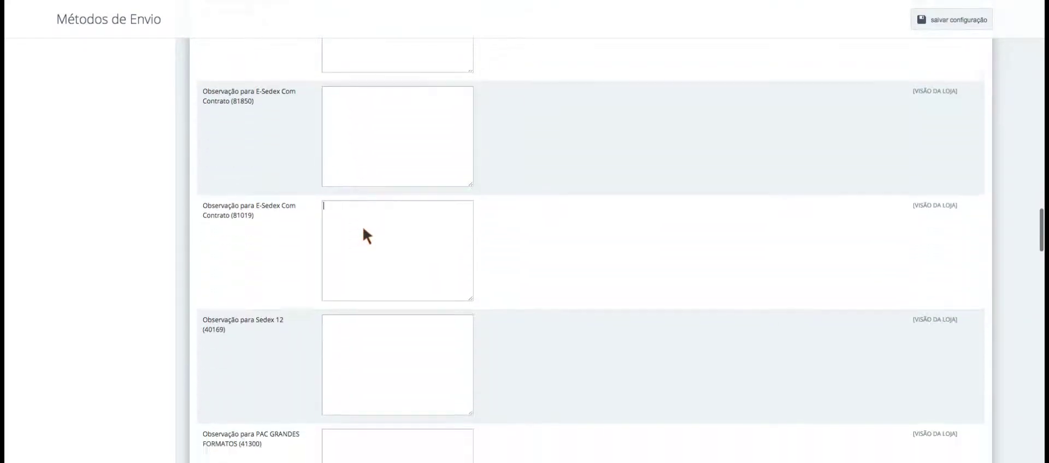
{"action": "left_click", "coordinate": [365, 244]}
{"action": "scroll", "coordinate": [366, 242], "scroll_direction": "down", "scroll_amount": 3}
{"action": "left_click", "coordinate": [365, 241]}
{"action": "scroll", "coordinate": [369, 238], "scroll_direction": "down", "scroll_amount": 2}
{"action": "left_click", "coordinate": [376, 233]}
{"action": "scroll", "coordinate": [376, 233], "scroll_direction": "down", "scroll_amount": 1}
{"action": "scroll", "coordinate": [375, 233], "scroll_direction": "down", "scroll_amount": 2}
{"action": "left_click", "coordinate": [375, 233]}
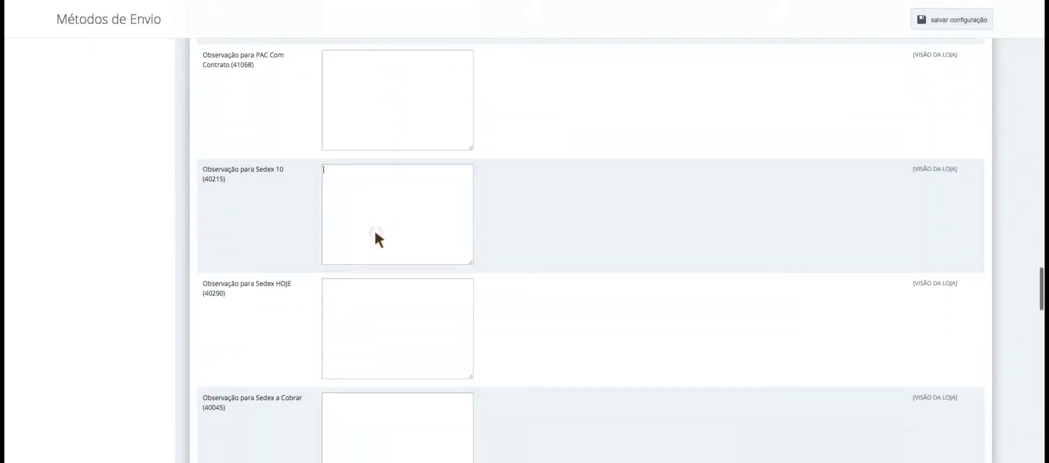
{"action": "scroll", "coordinate": [374, 235], "scroll_direction": "down", "scroll_amount": 2}
{"action": "scroll", "coordinate": [374, 235], "scroll_direction": "down", "scroll_amount": 1}
{"action": "left_click", "coordinate": [374, 232]}
{"action": "scroll", "coordinate": [376, 231], "scroll_direction": "down", "scroll_amount": 2}
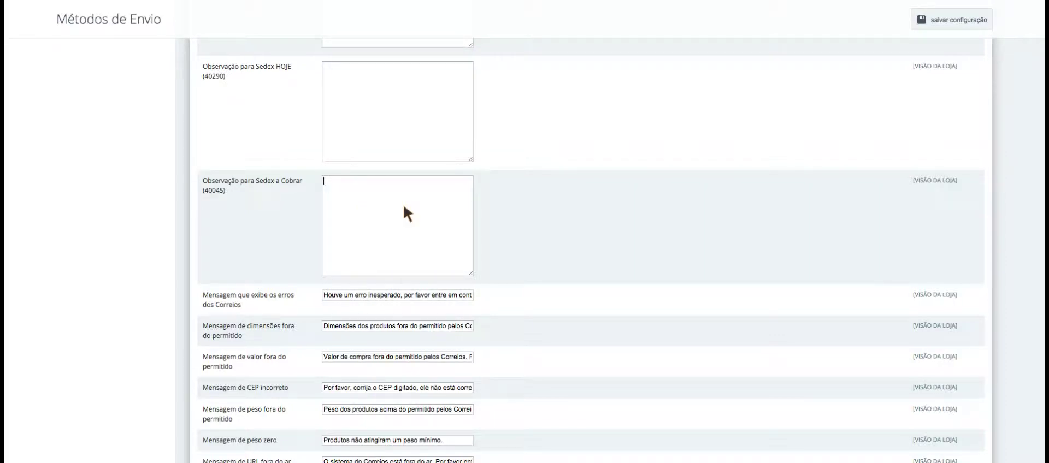
Review the Correios error message fields, from unexpected errors and disallowed dimensions to the missing administrative code
{"action": "scroll", "coordinate": [178, 186], "scroll_direction": "down", "scroll_amount": 3}
{"action": "scroll", "coordinate": [178, 184], "scroll_direction": "down", "scroll_amount": 1}
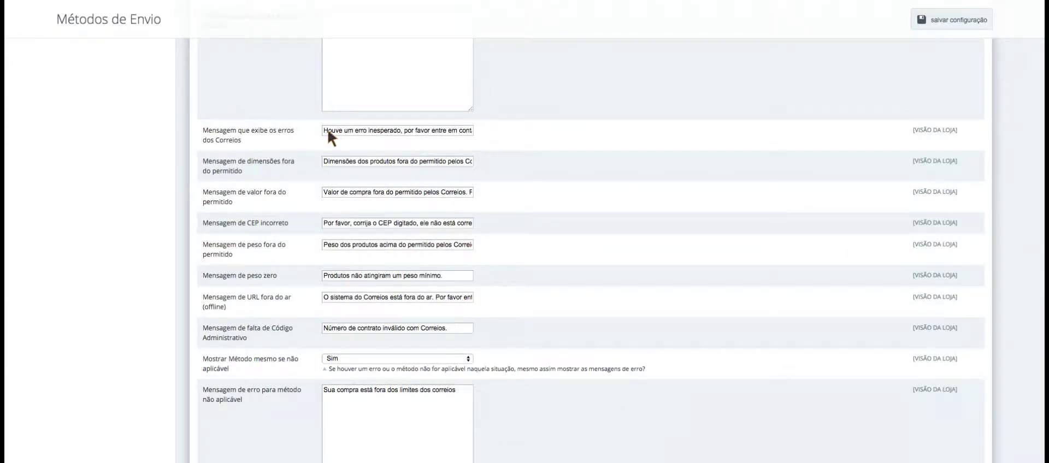
{"action": "scroll", "coordinate": [262, 138], "scroll_direction": "down", "scroll_amount": 1}
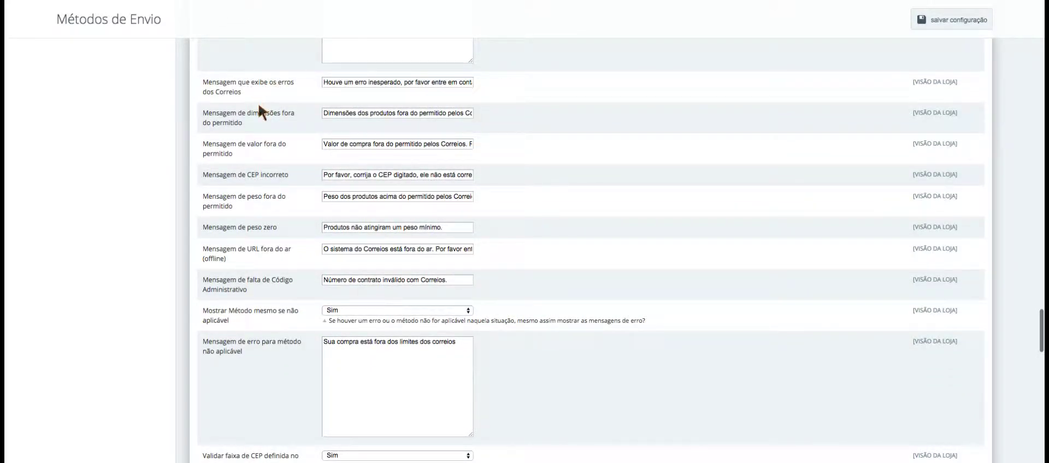
{"action": "scroll", "coordinate": [251, 116], "scroll_direction": "down", "scroll_amount": 1}
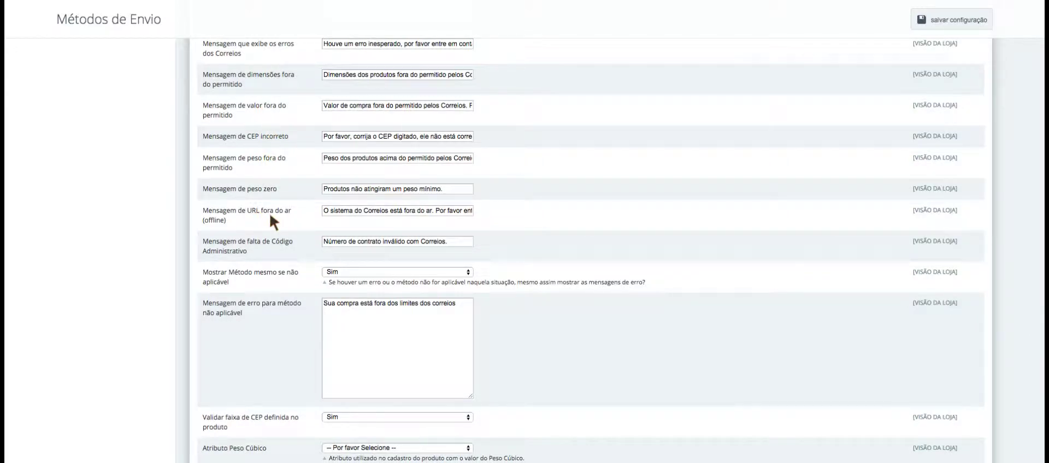
{"action": "left_click_drag", "start_coordinate": [321, 210], "coordinate": [358, 182]}
{"action": "left_click", "coordinate": [380, 157]}
Examine the error message text for a non-applicable shipping method
{"action": "scroll", "coordinate": [158, 225], "scroll_direction": "down", "scroll_amount": 5}
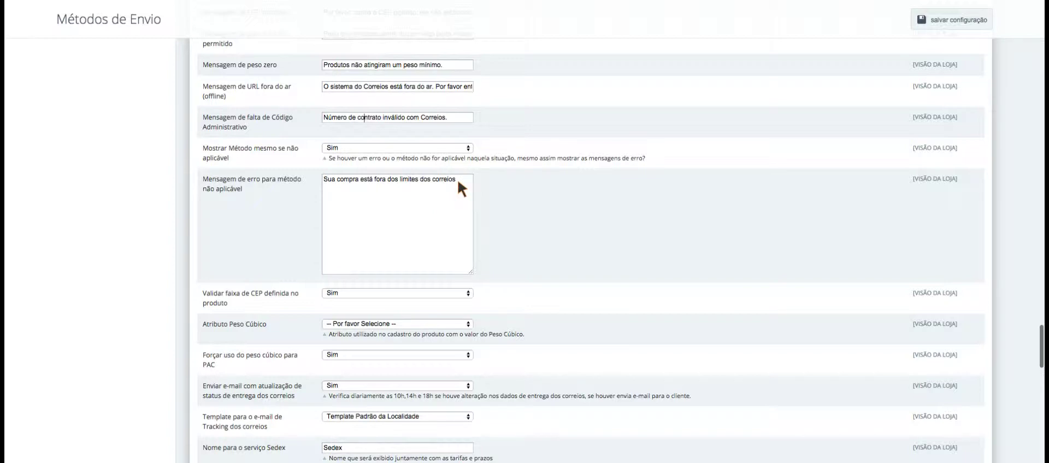
{"action": "left_click_drag", "start_coordinate": [457, 179], "coordinate": [280, 182]}
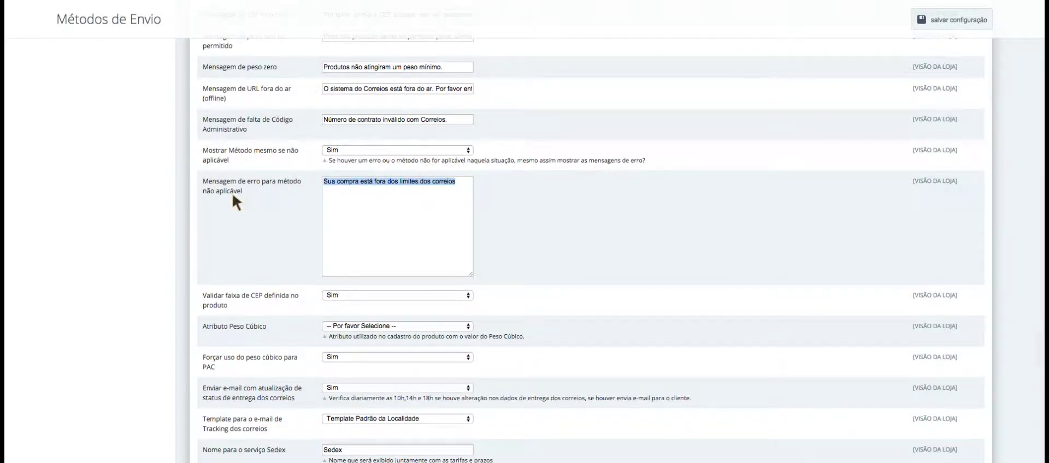
{"action": "left_click", "coordinate": [396, 192]}
{"action": "left_click_drag", "start_coordinate": [446, 178], "coordinate": [404, 183]}
{"action": "left_click", "coordinate": [433, 181]}
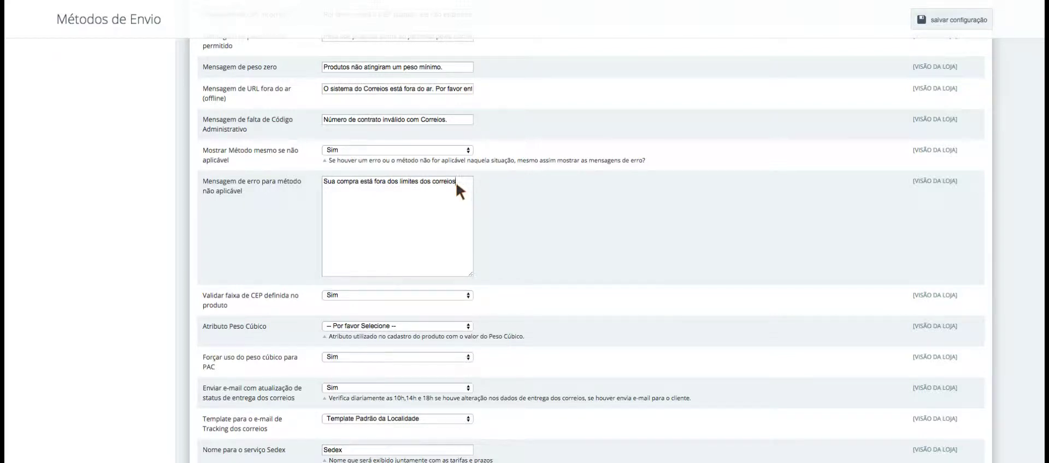
{"action": "left_click_drag", "start_coordinate": [454, 181], "coordinate": [308, 187]}
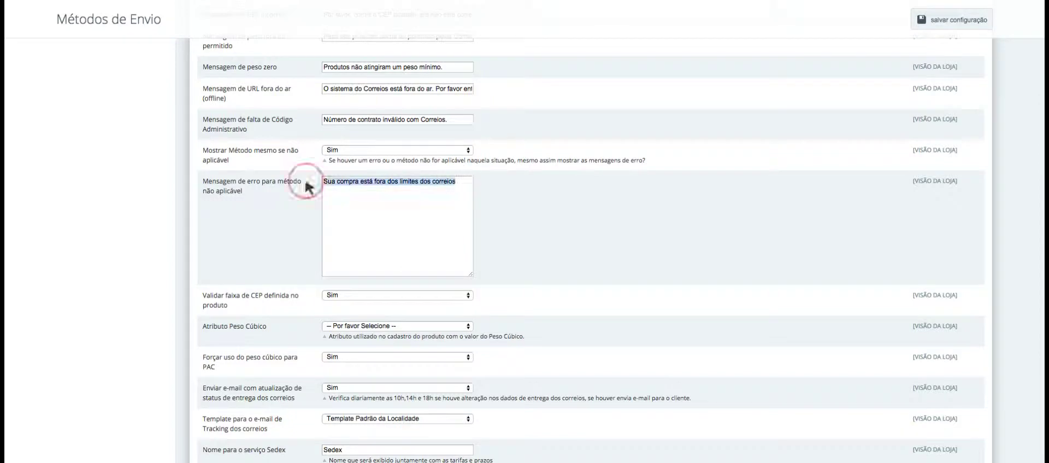
{"action": "left_click", "coordinate": [357, 189]}
{"action": "scroll", "coordinate": [283, 211], "scroll_direction": "down", "scroll_amount": 3}
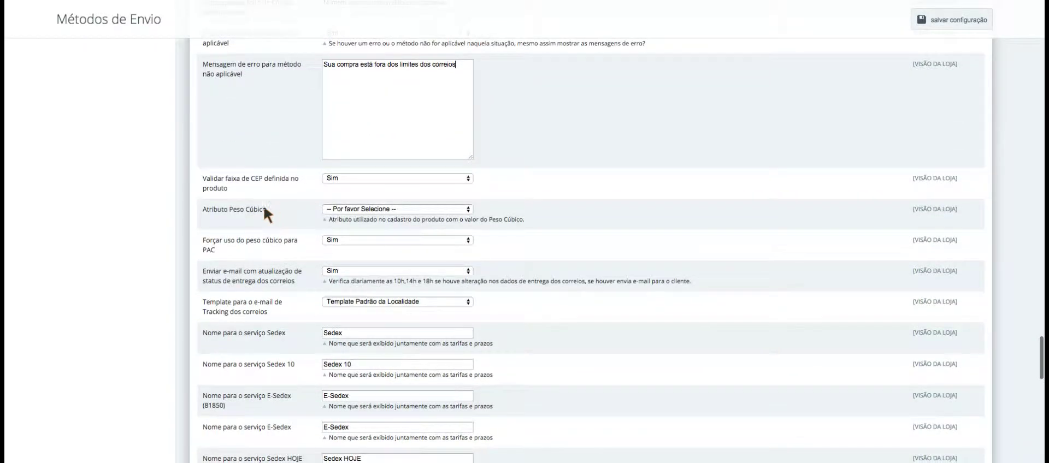
Examine the product CEP range validation setting and the Atributo Peso Cúbico option
{"action": "scroll", "coordinate": [264, 206], "scroll_direction": "down", "scroll_amount": 1}
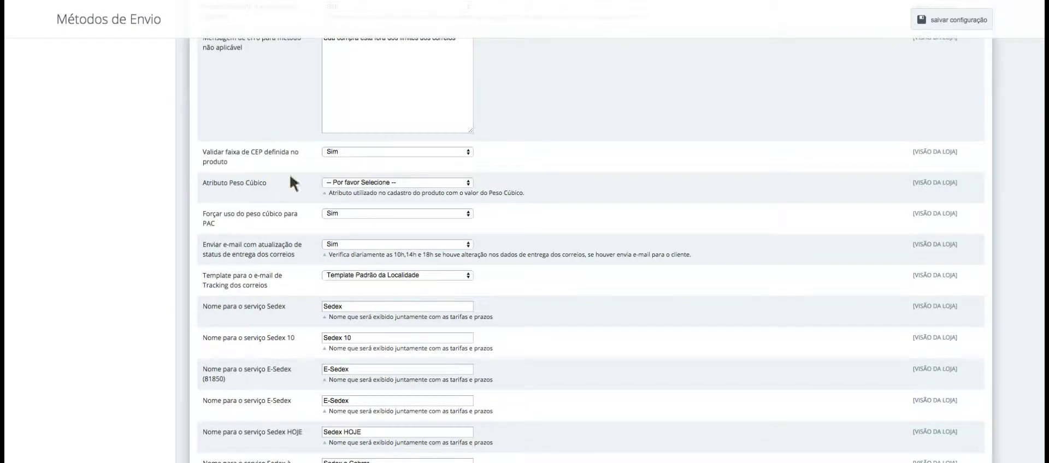
{"action": "scroll", "coordinate": [289, 170], "scroll_direction": "up", "scroll_amount": 1}
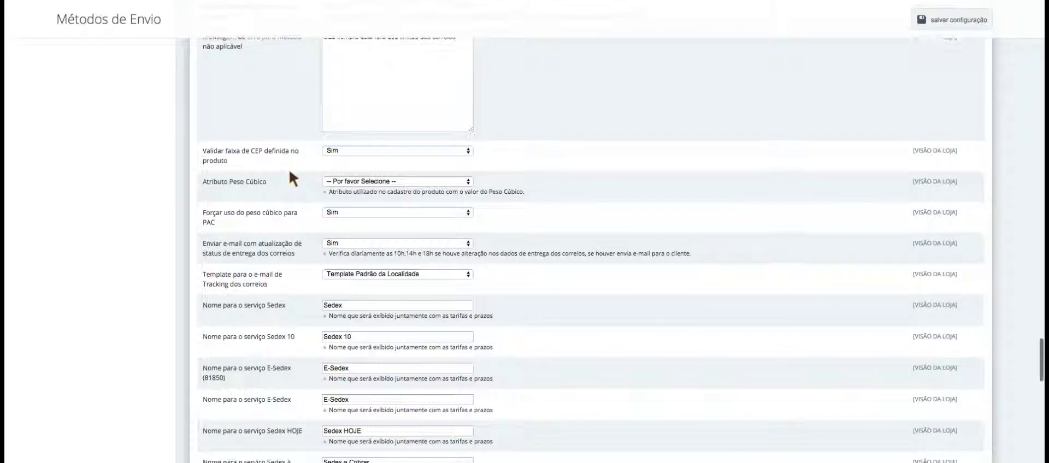
{"action": "left_click_drag", "start_coordinate": [212, 156], "coordinate": [245, 160]}
{"action": "left_click", "coordinate": [268, 161]}
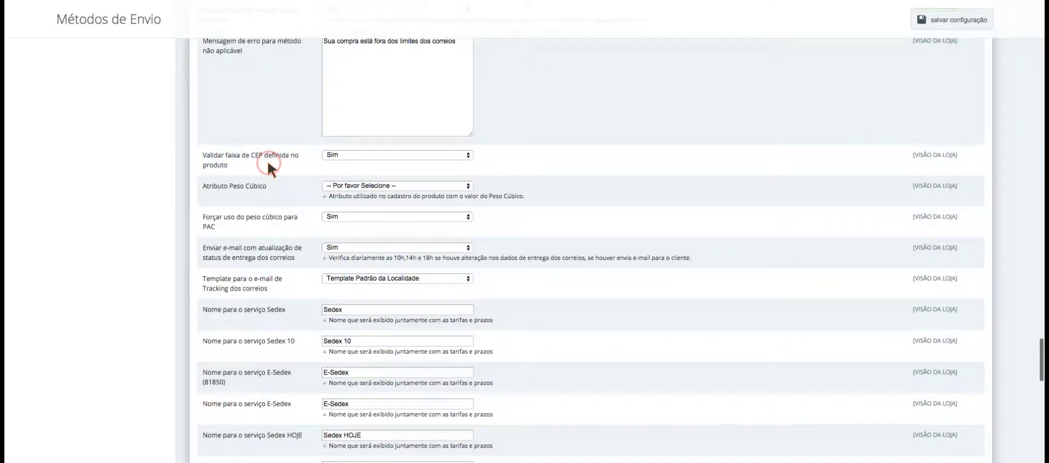
{"action": "scroll", "coordinate": [344, 155], "scroll_direction": "up", "scroll_amount": 1}
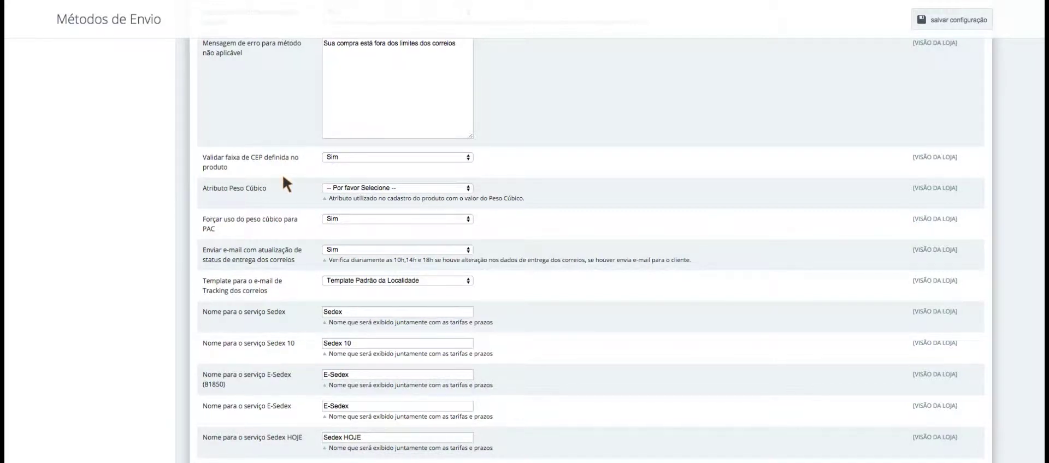
{"action": "scroll", "coordinate": [286, 173], "scroll_direction": "down", "scroll_amount": 3}
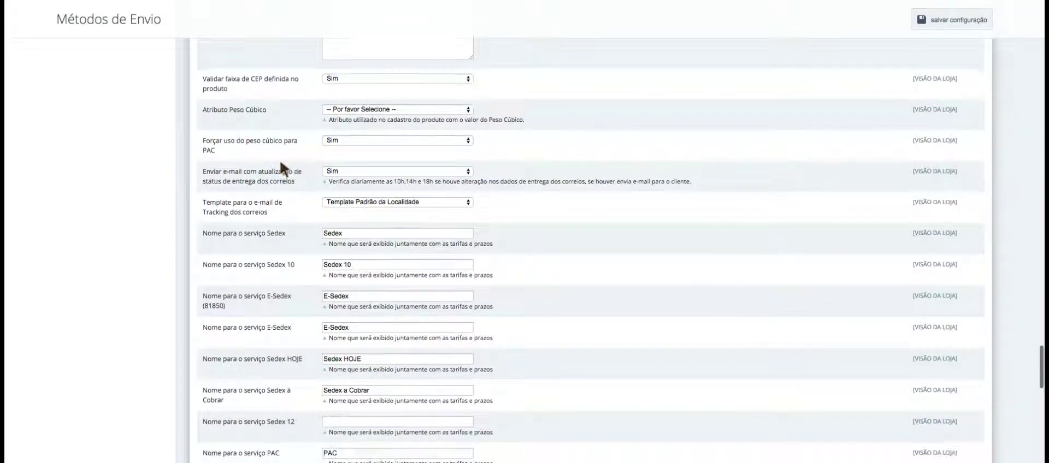
{"action": "left_click_drag", "start_coordinate": [263, 109], "coordinate": [272, 109]}
{"action": "left_click", "coordinate": [279, 112]}
{"action": "scroll", "coordinate": [284, 123], "scroll_direction": "down", "scroll_amount": 1}
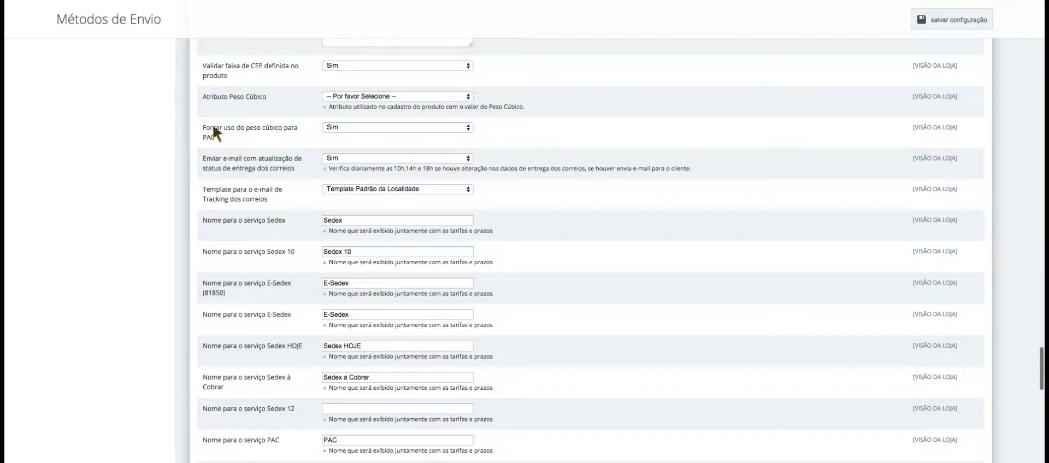
Examine the forced cubic weight option for PAC, the delivery status e-mail setting and the tracking e-mail template
{"action": "left_click_drag", "start_coordinate": [200, 124], "coordinate": [261, 138]}
{"action": "scroll", "coordinate": [282, 125], "scroll_direction": "down", "scroll_amount": 1}
{"action": "scroll", "coordinate": [285, 125], "scroll_direction": "up", "scroll_amount": 1}
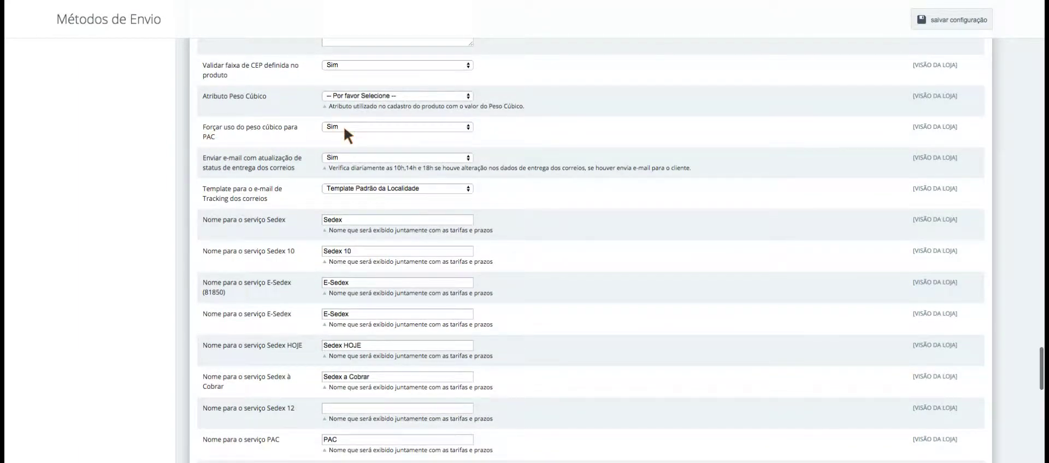
{"action": "scroll", "coordinate": [222, 123], "scroll_direction": "down", "scroll_amount": 2}
{"action": "scroll", "coordinate": [220, 116], "scroll_direction": "up", "scroll_amount": 1}
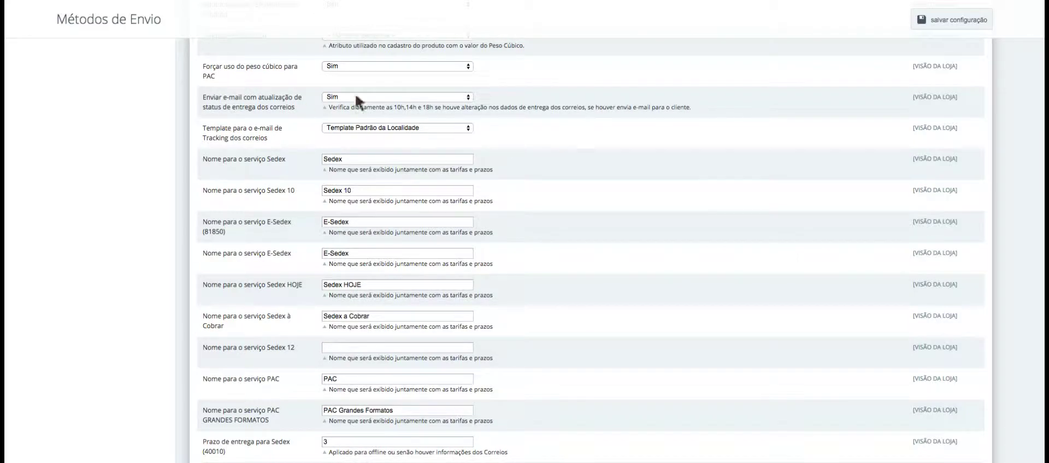
{"action": "left_click_drag", "start_coordinate": [327, 109], "coordinate": [435, 109]}
{"action": "left_click", "coordinate": [436, 109]}
{"action": "scroll", "coordinate": [299, 107], "scroll_direction": "down", "scroll_amount": 1}
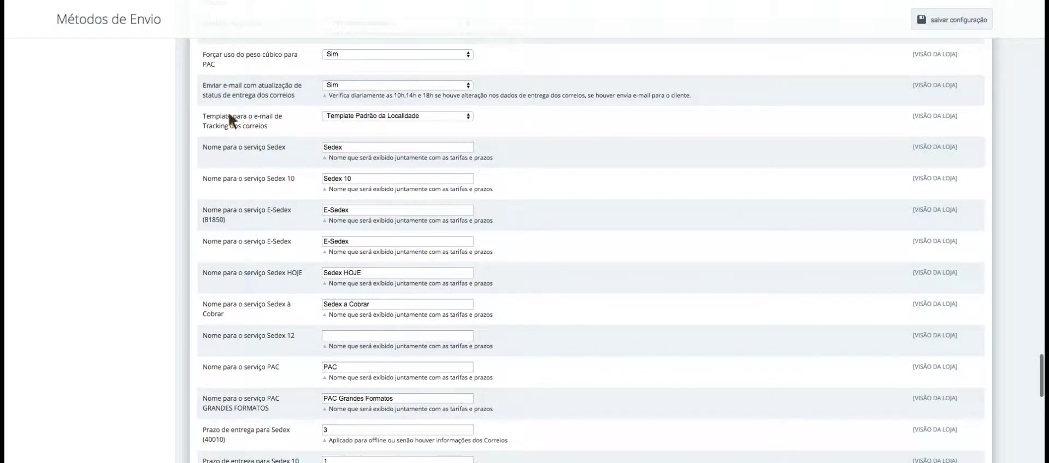
{"action": "left_click_drag", "start_coordinate": [204, 116], "coordinate": [279, 131]}
{"action": "left_click", "coordinate": [279, 130]}
{"action": "scroll", "coordinate": [215, 142], "scroll_direction": "down", "scroll_amount": 3}
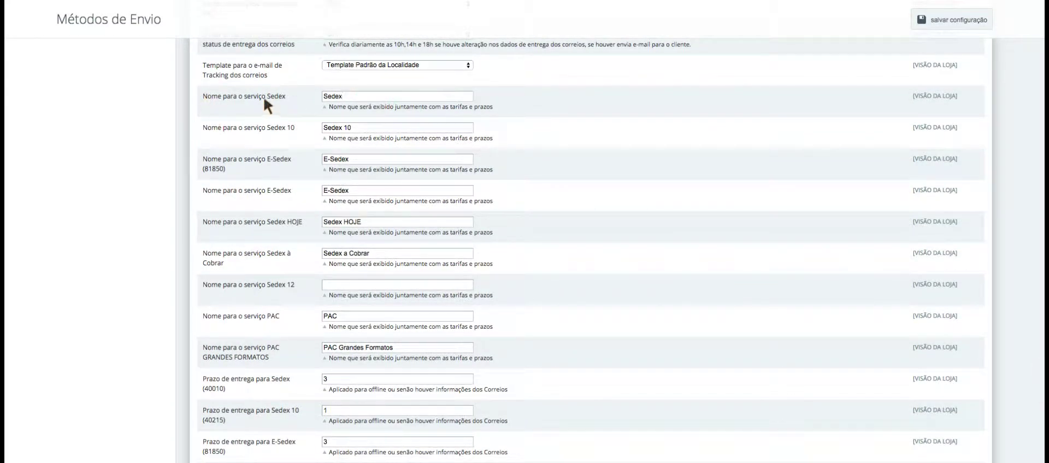
Review the display names for the Sedex, E-Sedex and PAC services
{"action": "left_click_drag", "start_coordinate": [267, 92], "coordinate": [295, 93]}
{"action": "scroll", "coordinate": [254, 94], "scroll_direction": "down", "scroll_amount": 1}
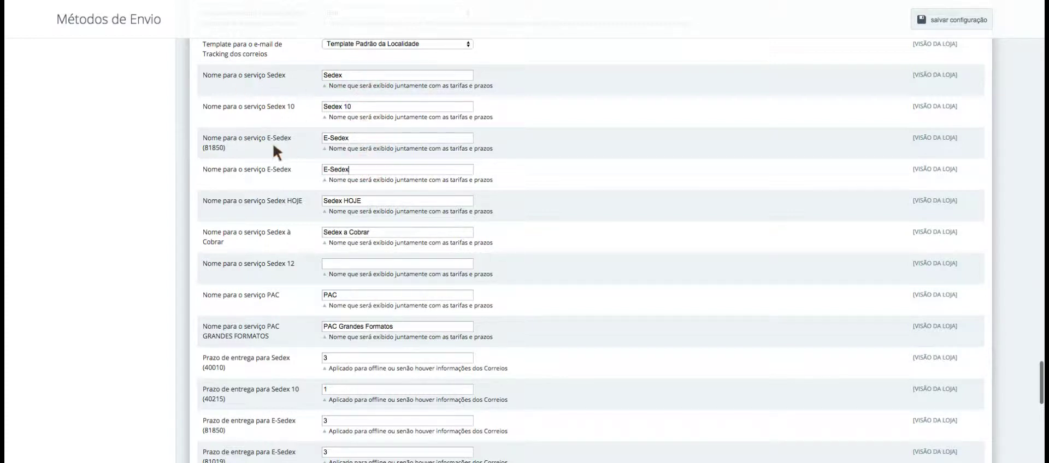
{"action": "scroll", "coordinate": [286, 201], "scroll_direction": "down", "scroll_amount": 3}
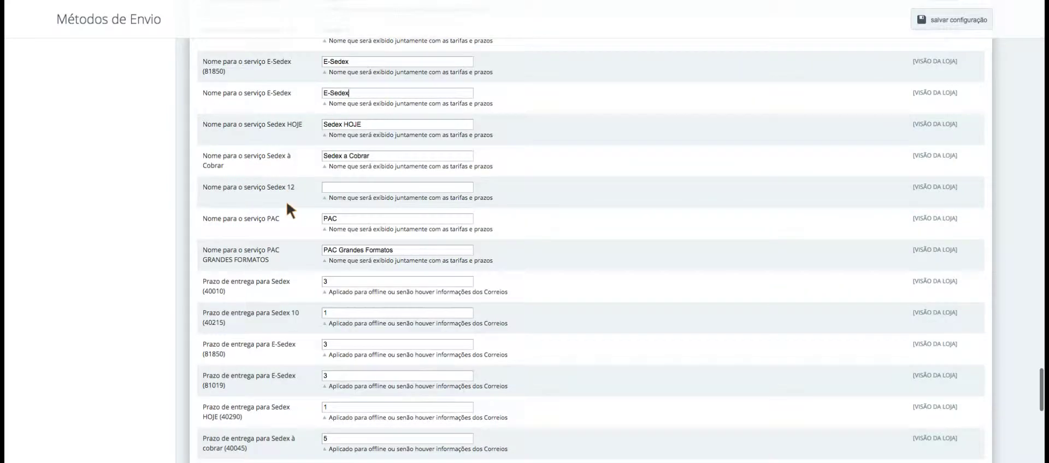
{"action": "left_click_drag", "start_coordinate": [333, 156], "coordinate": [399, 154]}
{"action": "scroll", "coordinate": [174, 161], "scroll_direction": "down", "scroll_amount": 7}
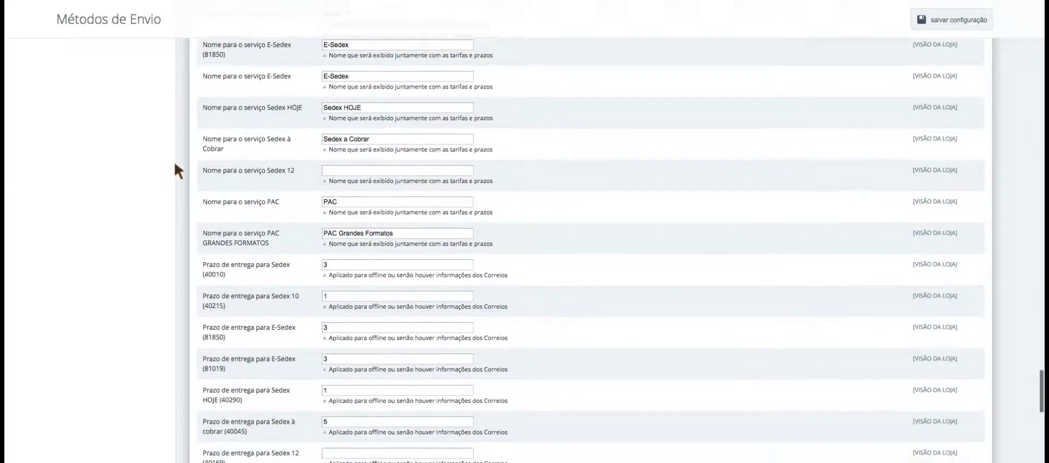
Review the fallback delivery time fields for each Sedex, E-Sedex and PAC service
{"action": "scroll", "coordinate": [175, 163], "scroll_direction": "down", "scroll_amount": 1}
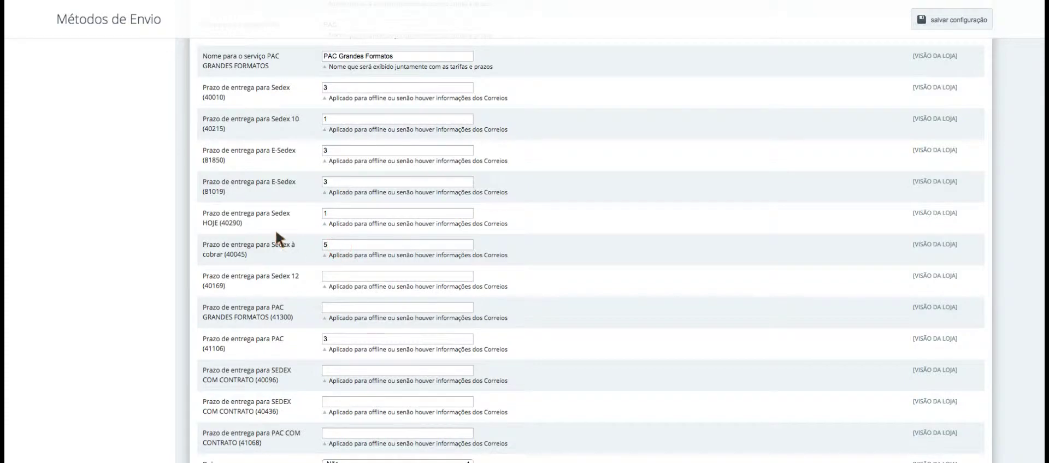
{"action": "scroll", "coordinate": [277, 235], "scroll_direction": "down", "scroll_amount": 2}
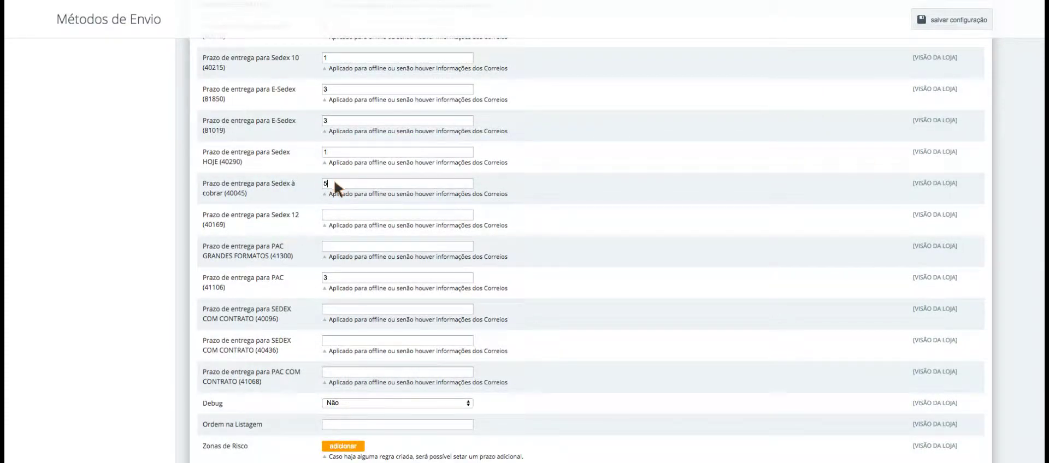
{"action": "left_click", "coordinate": [322, 121]}
{"action": "left_click", "coordinate": [330, 229]}
{"action": "scroll", "coordinate": [307, 247], "scroll_direction": "down", "scroll_amount": 4}
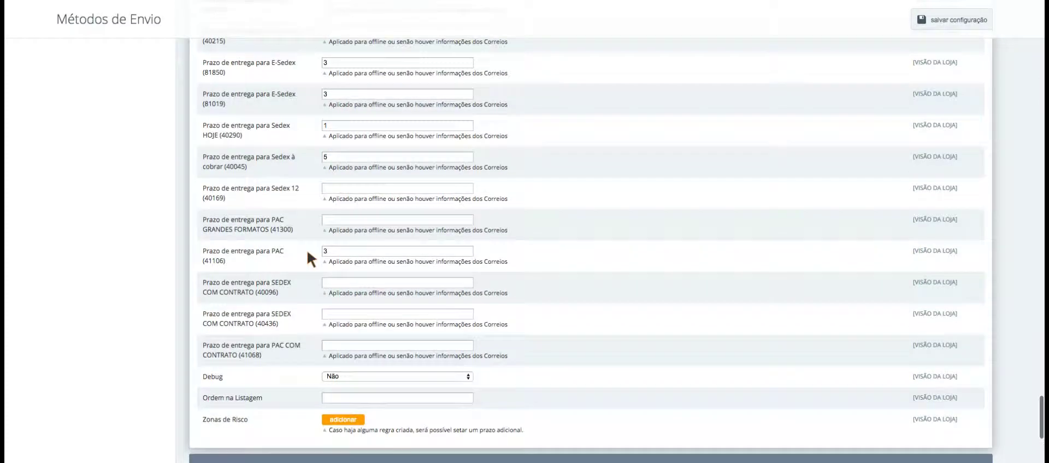
{"action": "scroll", "coordinate": [311, 250], "scroll_direction": "down", "scroll_amount": 1}
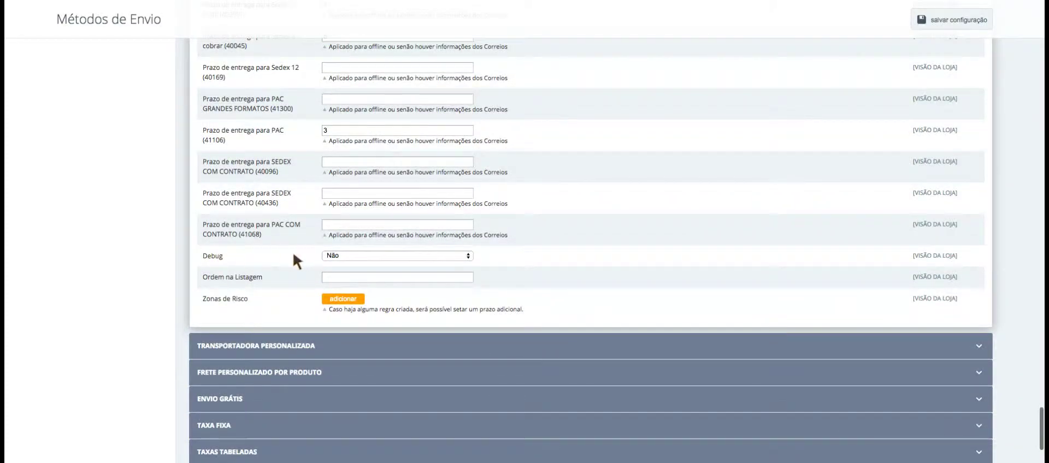
Set the Debug option to Sim and switch it back to Não
{"action": "left_click", "coordinate": [339, 252]}
{"action": "left_click", "coordinate": [338, 248]}
{"action": "scroll", "coordinate": [291, 253], "scroll_direction": "up", "scroll_amount": 1}
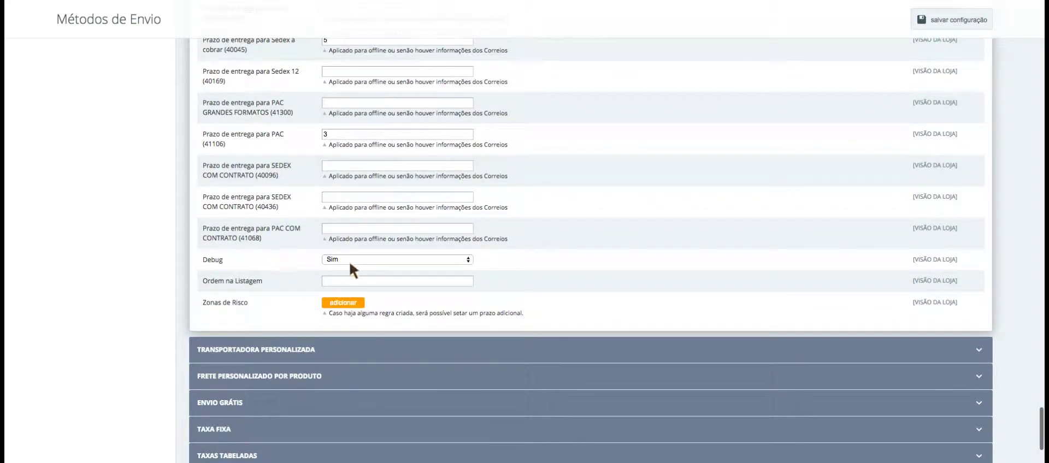
{"action": "scroll", "coordinate": [347, 258], "scroll_direction": "up", "scroll_amount": 1}
{"action": "left_click", "coordinate": [347, 257]}
{"action": "left_click", "coordinate": [345, 246]}
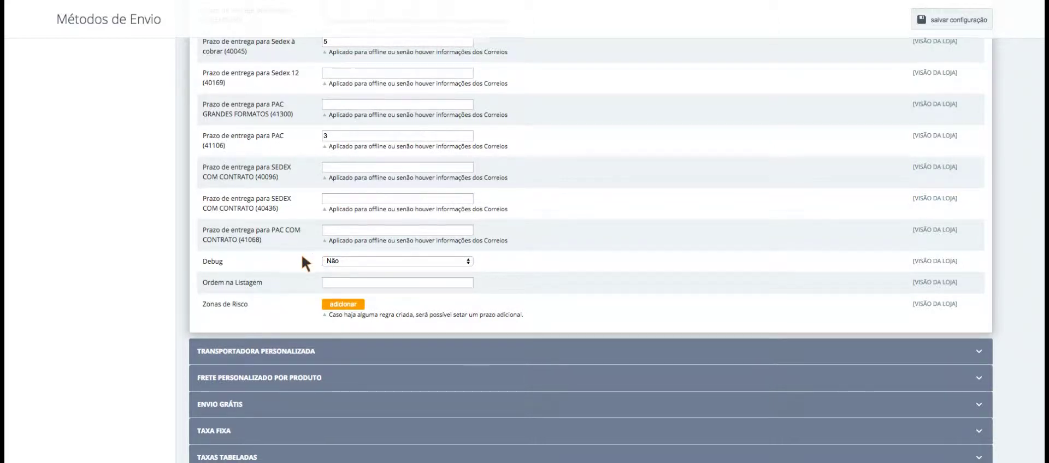
Examine the Debug and Ordem na Listagem settings at the end of the Correios section
{"action": "scroll", "coordinate": [301, 252], "scroll_direction": "down", "scroll_amount": 1}
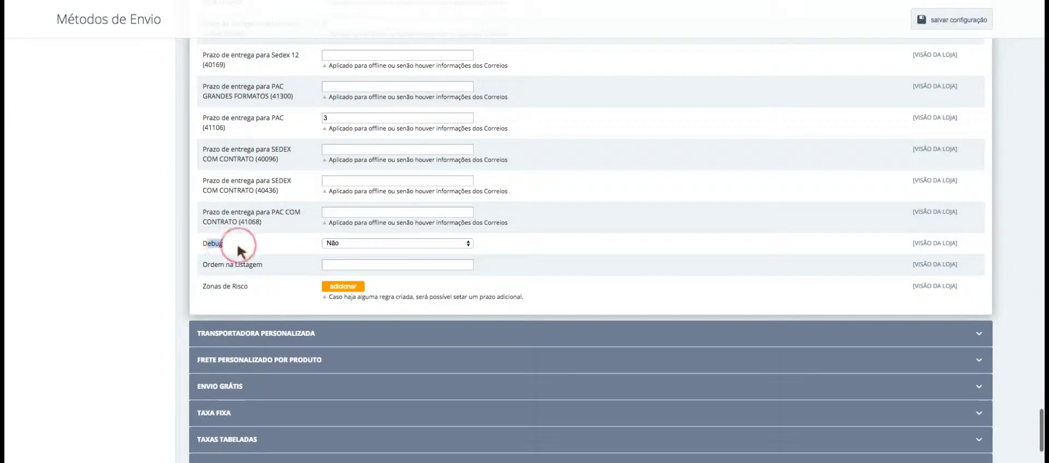
{"action": "scroll", "coordinate": [308, 253], "scroll_direction": "down", "scroll_amount": 1}
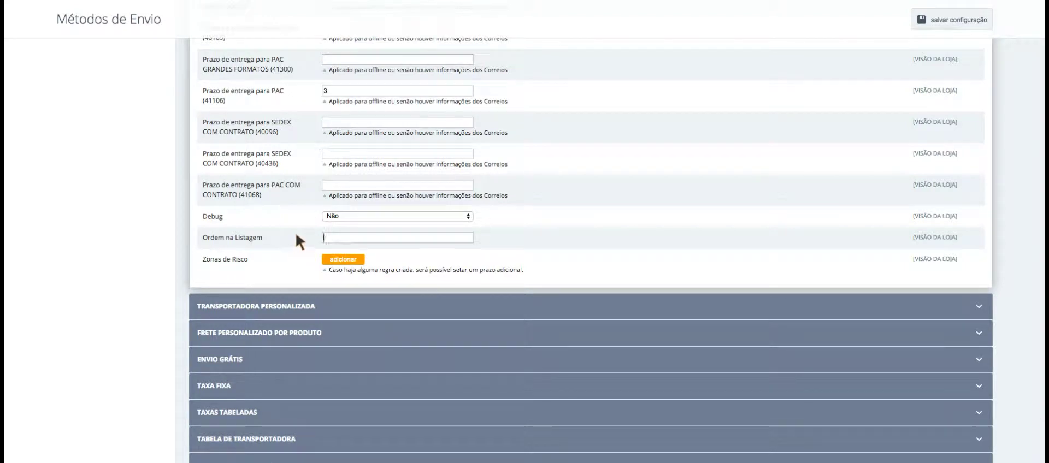
{"action": "left_click_drag", "start_coordinate": [206, 237], "coordinate": [279, 238]}
{"action": "left_click", "coordinate": [341, 241]}
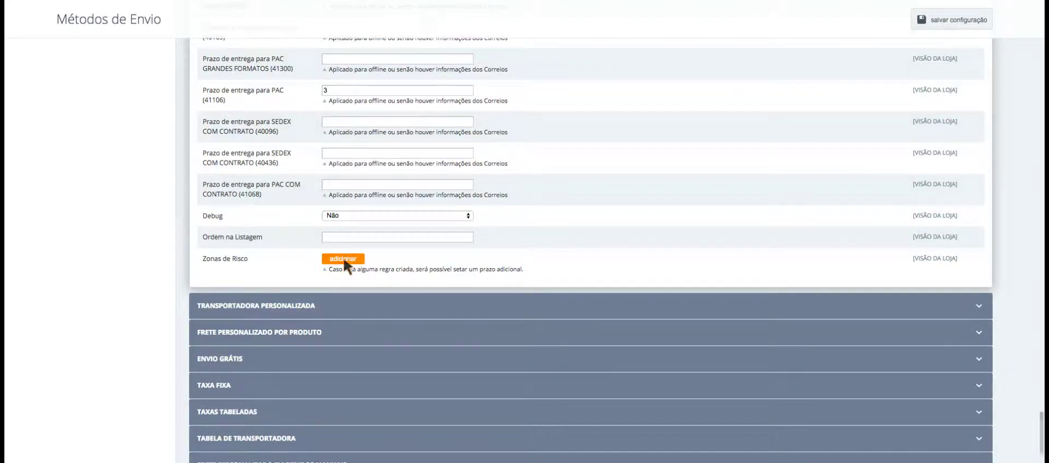
Add a rule under Zonas de Risco and set its Método de Envio to E-Sedex (81850)
{"action": "left_click", "coordinate": [343, 260]}
{"action": "scroll", "coordinate": [278, 256], "scroll_direction": "down", "scroll_amount": 2}
{"action": "scroll", "coordinate": [279, 256], "scroll_direction": "down", "scroll_amount": 1}
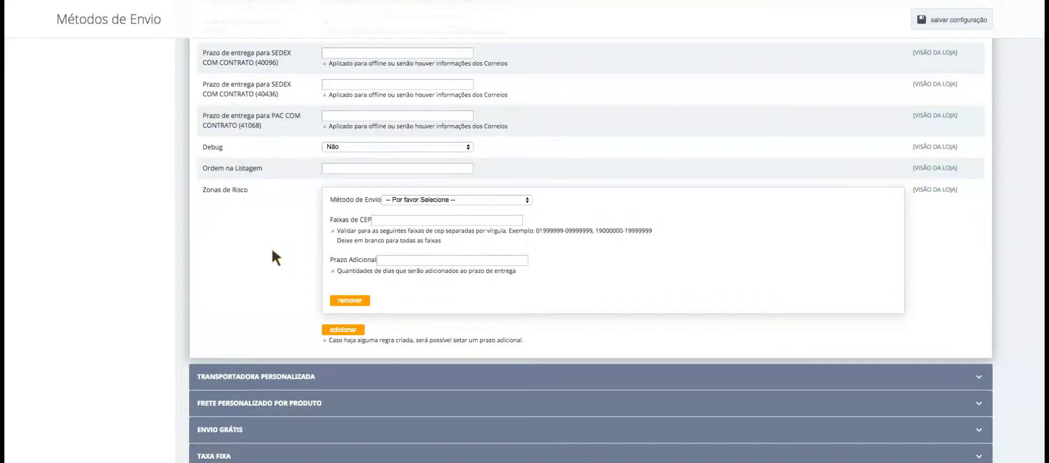
{"action": "left_click", "coordinate": [389, 222]}
{"action": "scroll", "coordinate": [288, 223], "scroll_direction": "down", "scroll_amount": 1}
{"action": "left_click", "coordinate": [432, 199]}
Try a suggested postal code in the Faixas de CEP field of the E-Sedex risk zone rule
{"action": "left_click", "coordinate": [376, 220]}
{"action": "scroll", "coordinate": [377, 221], "scroll_direction": "down", "scroll_amount": 1}
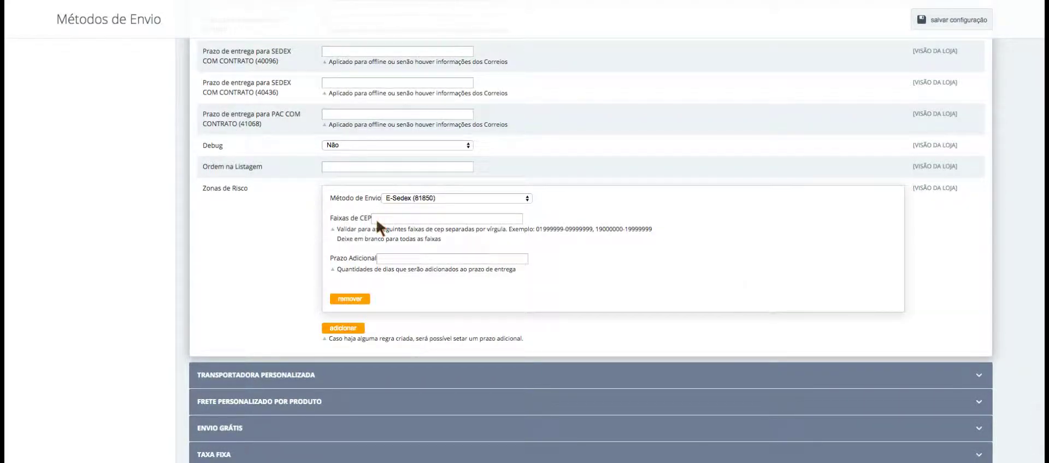
{"action": "scroll", "coordinate": [388, 258], "scroll_direction": "down", "scroll_amount": 1}
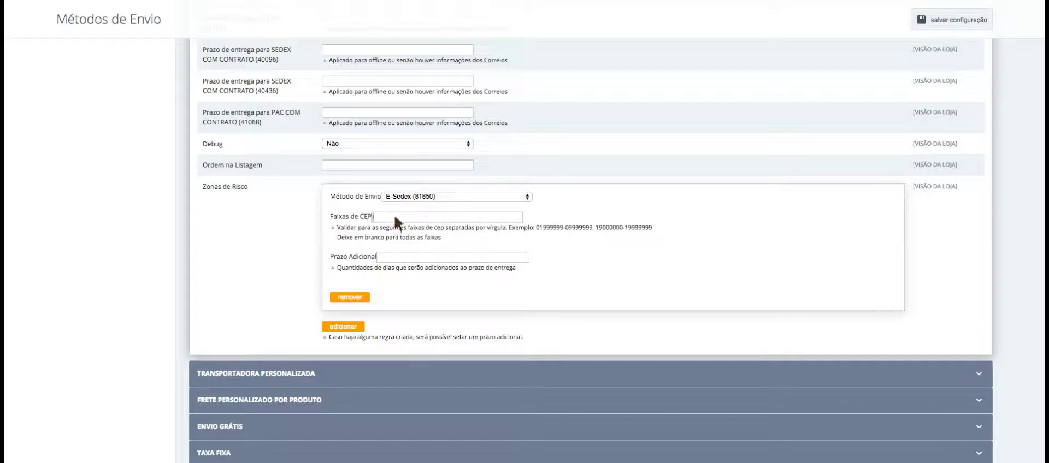
{"action": "key", "text": "Down"}
{"action": "key", "text": "Down"}
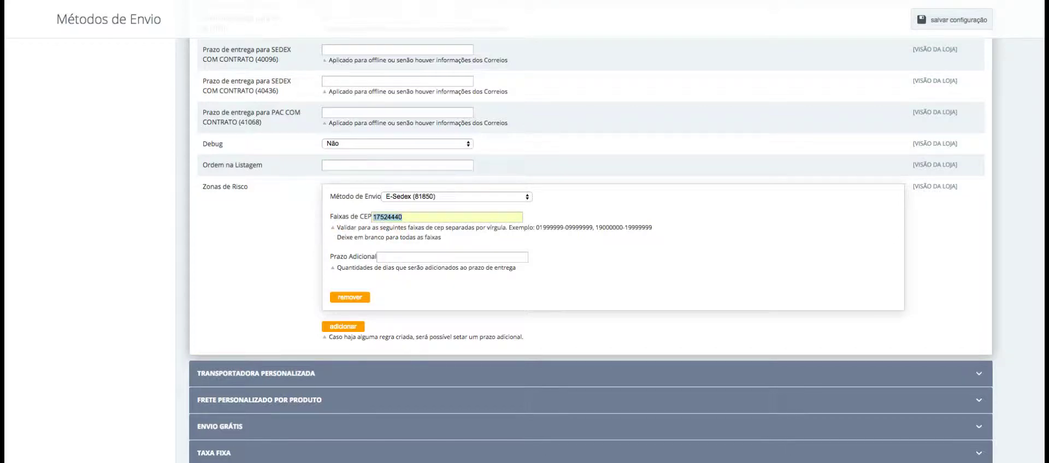
{"action": "left_click", "coordinate": [667, 242]}
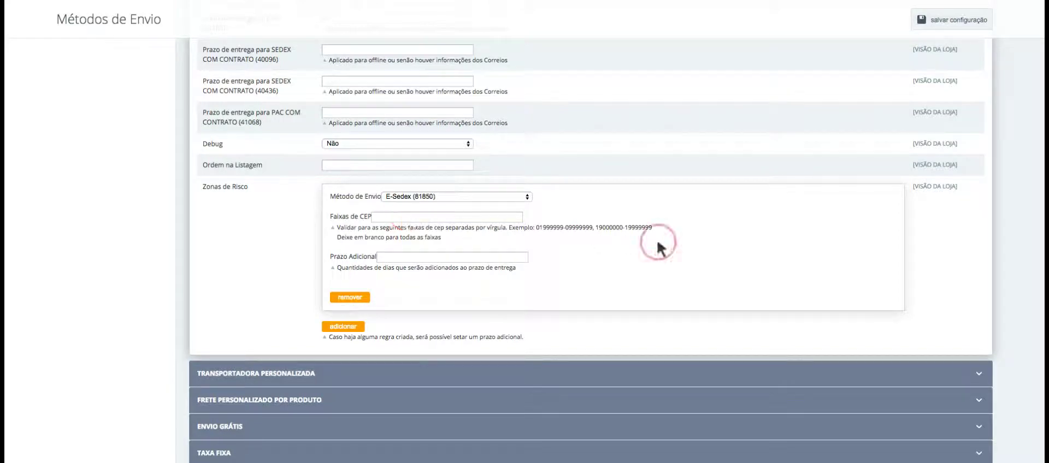
Try 2 and 3 additional days as the E-Sedex rule's Prazo Adicional, leaving the field empty
{"action": "left_click", "coordinate": [480, 256]}
{"action": "type", "text": "2"}
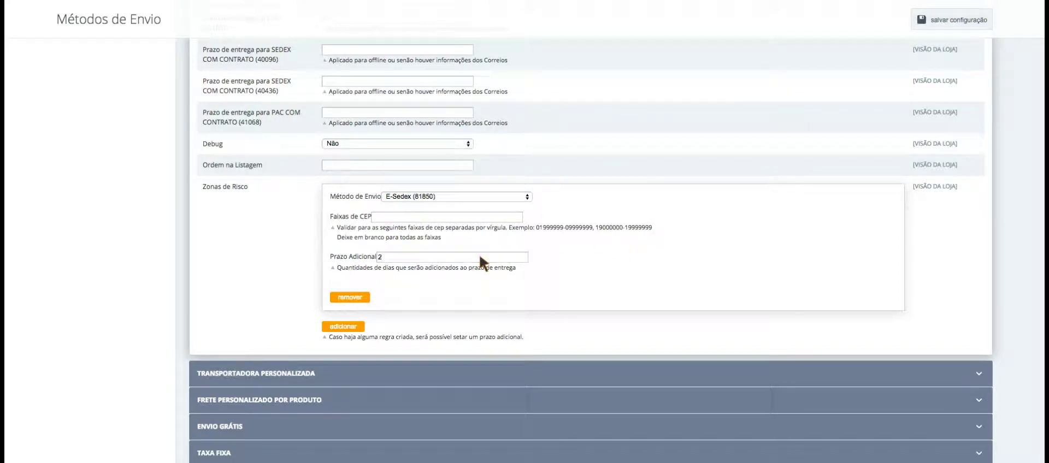
{"action": "key", "text": "BackSpace"}
{"action": "type", "text": "3"}
{"action": "key", "text": "BackSpace"}
Add several more blank rules under Zonas de Risco and look through the rule list
{"action": "left_click", "coordinate": [344, 325]}
{"action": "scroll", "coordinate": [392, 325], "scroll_direction": "down", "scroll_amount": 3}
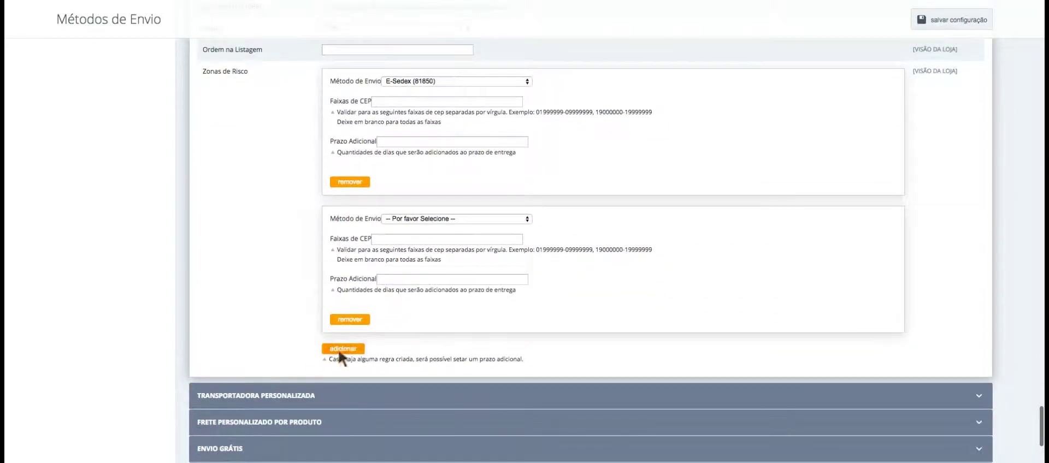
{"action": "left_click", "coordinate": [339, 350]}
{"action": "scroll", "coordinate": [314, 334], "scroll_direction": "down", "scroll_amount": 3}
{"action": "left_click", "coordinate": [340, 358]}
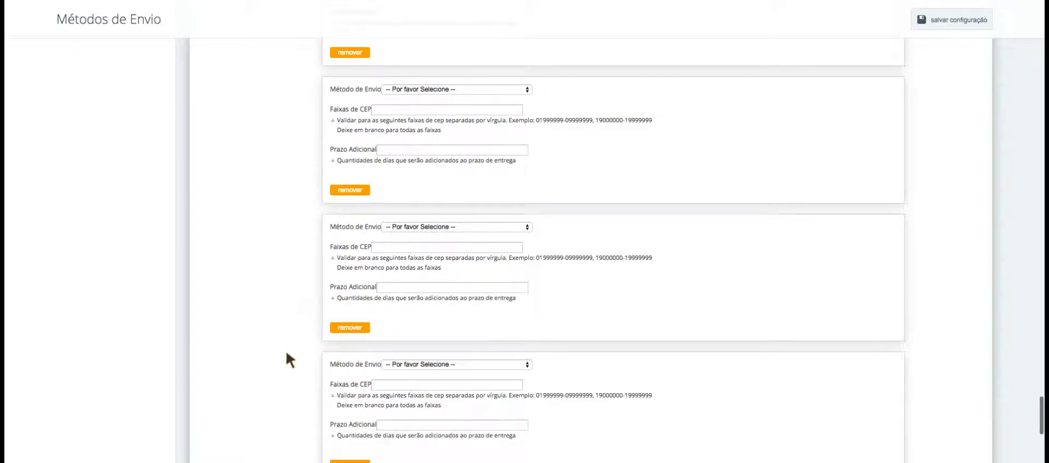
{"action": "scroll", "coordinate": [289, 355], "scroll_direction": "down", "scroll_amount": 3}
{"action": "scroll", "coordinate": [322, 352], "scroll_direction": "up", "scroll_amount": 4}
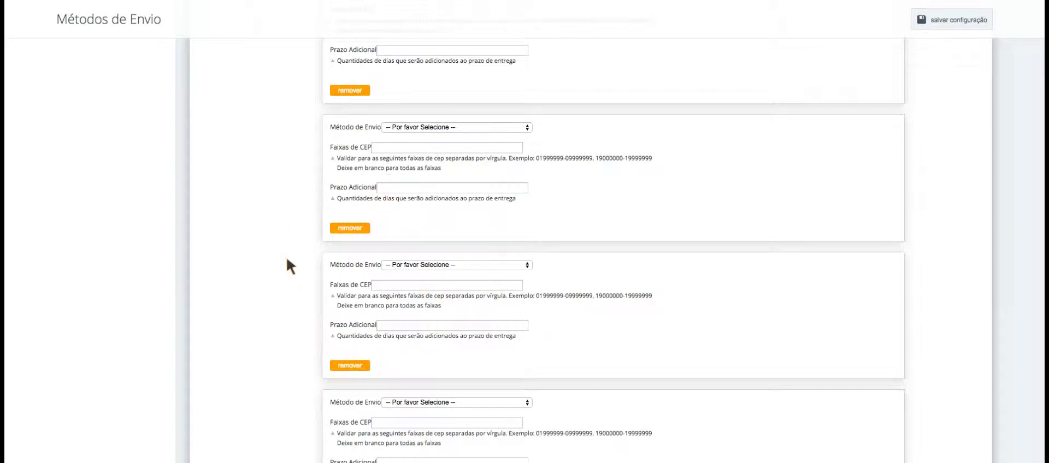
{"action": "scroll", "coordinate": [281, 257], "scroll_direction": "down", "scroll_amount": 5}
{"action": "scroll", "coordinate": [410, 248], "scroll_direction": "up", "scroll_amount": 6}
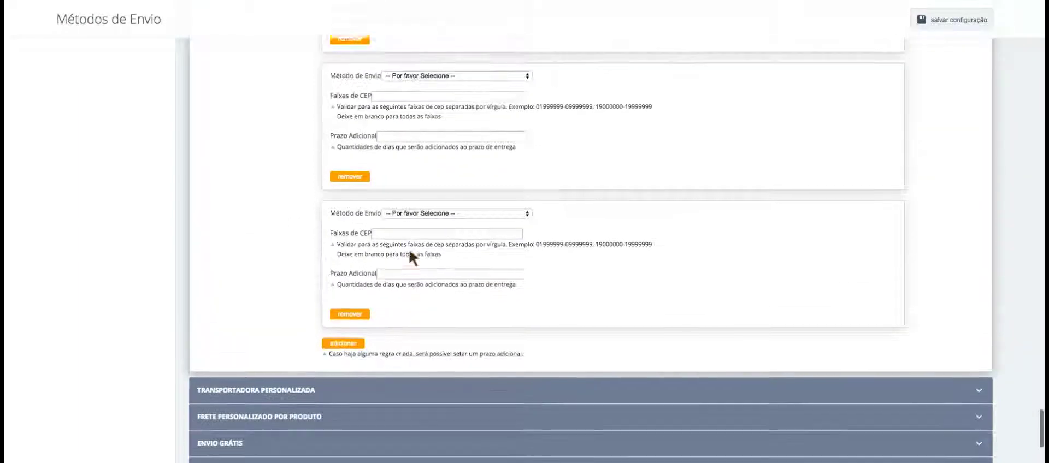
{"action": "scroll", "coordinate": [474, 269], "scroll_direction": "up", "scroll_amount": 2}
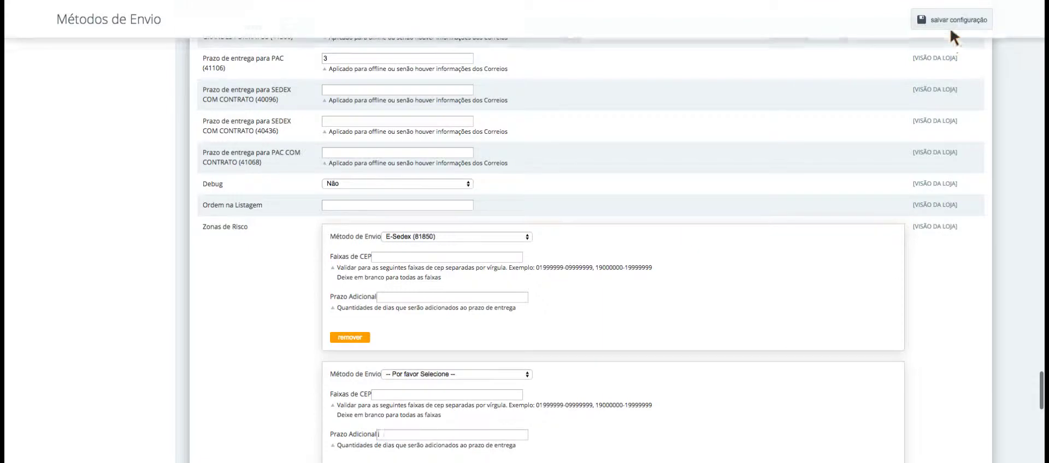